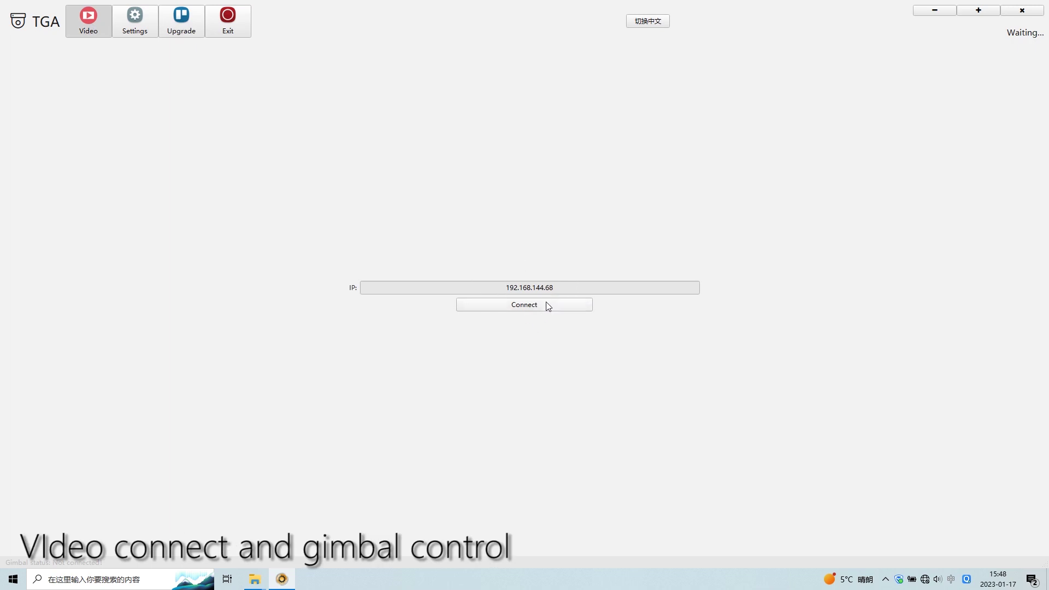
Open the TCP/IPv4 properties of the Ethernet (以太网) adapter from the Windows network connections
right_click(925, 579)
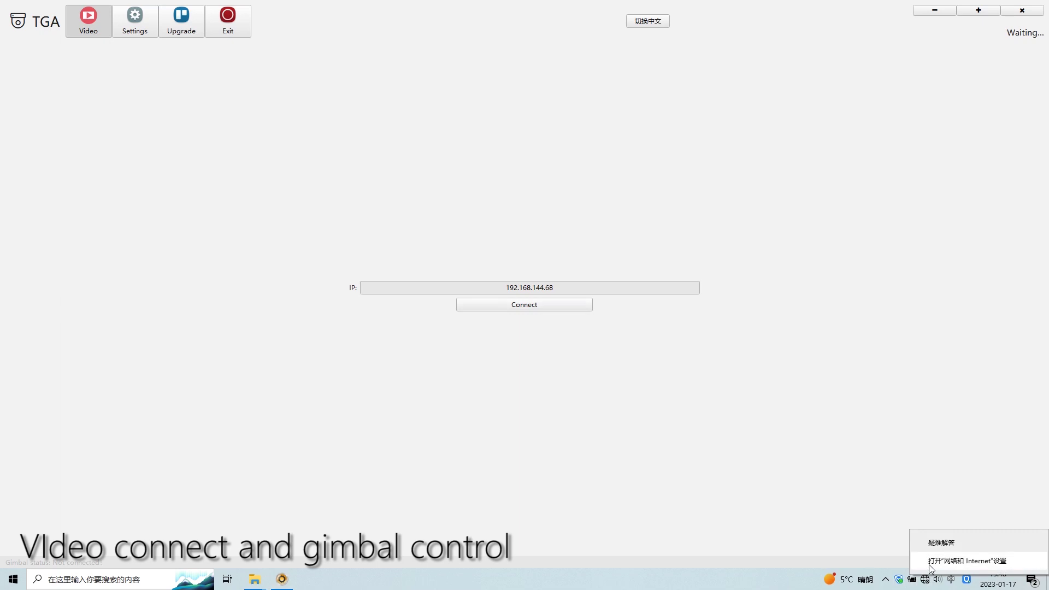
left_click(930, 562)
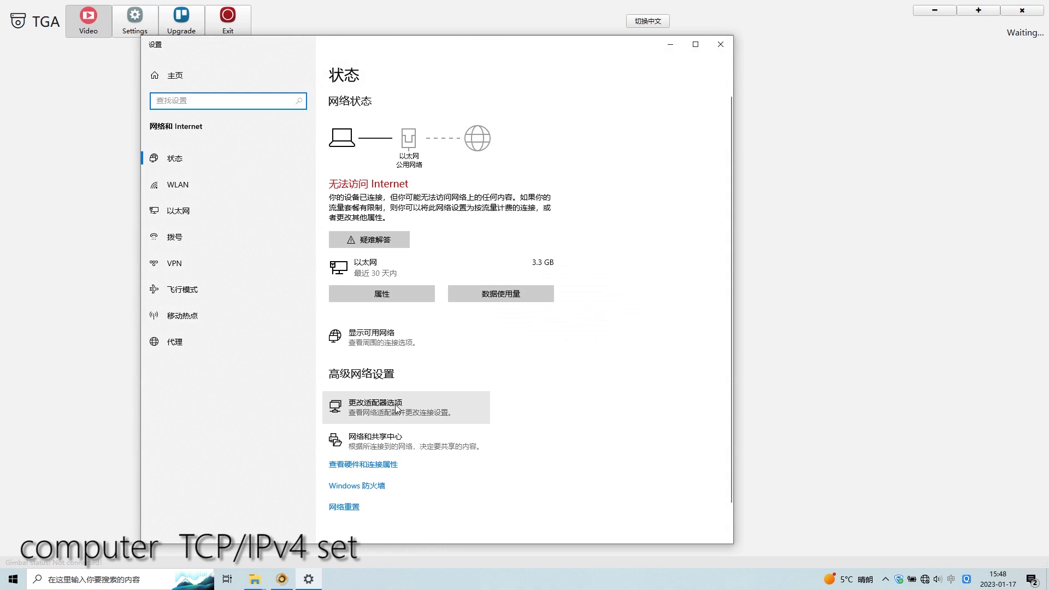
left_click(396, 409)
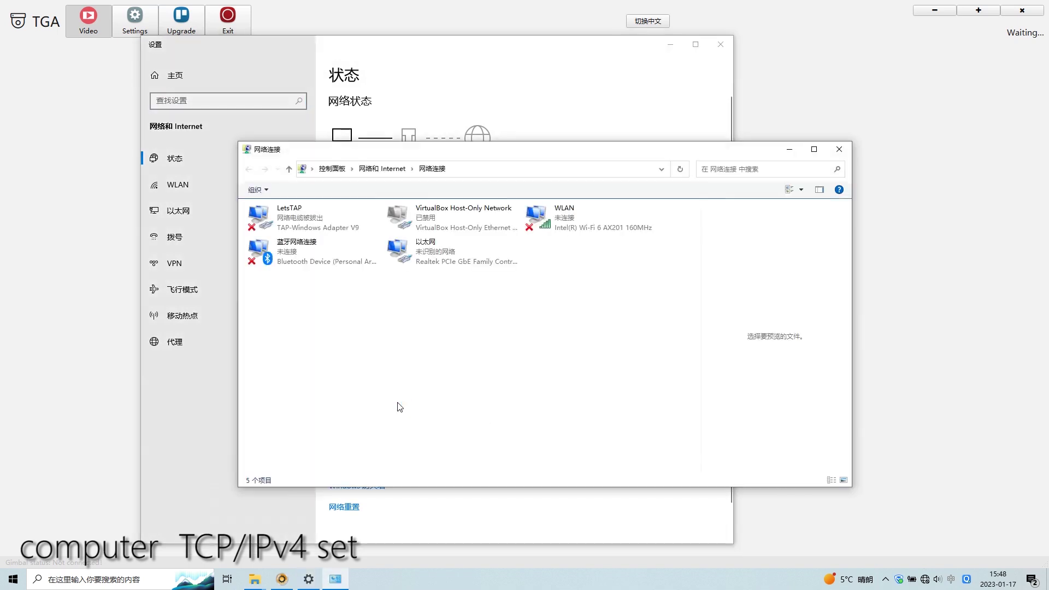
right_click(430, 264)
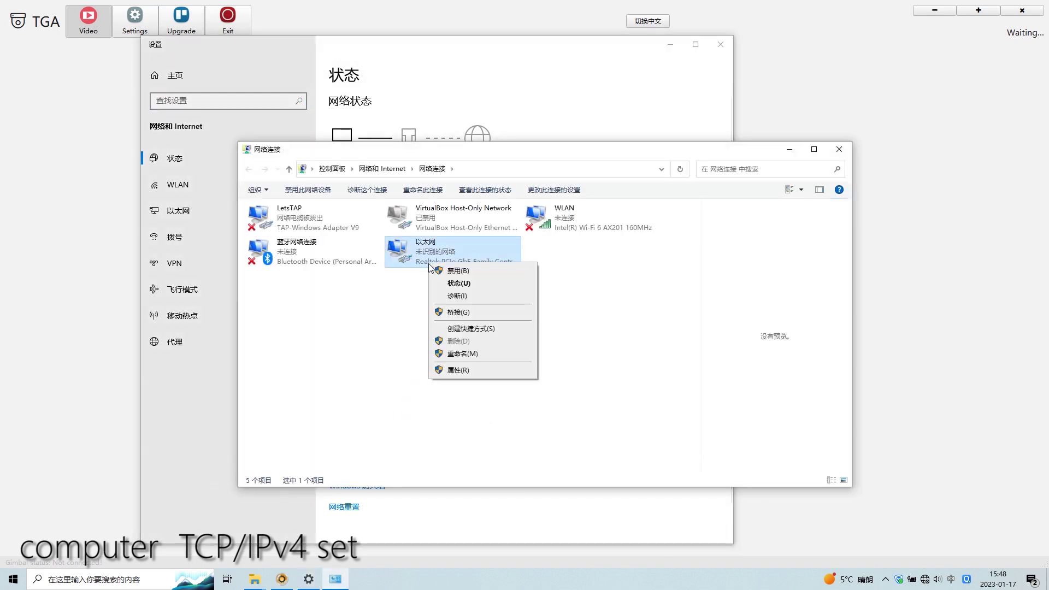
left_click(458, 370)
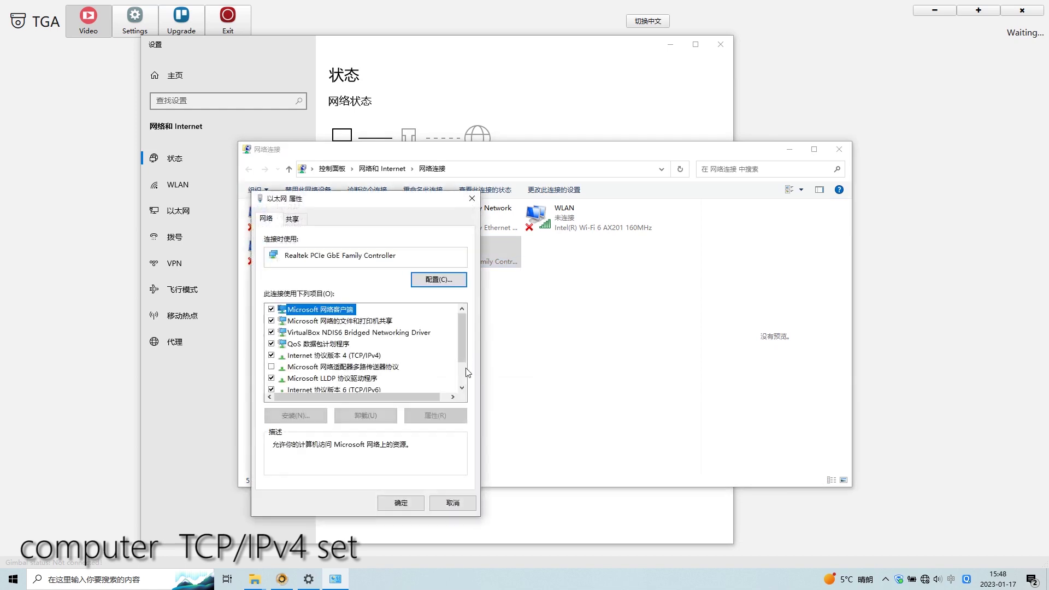
double_click(360, 356)
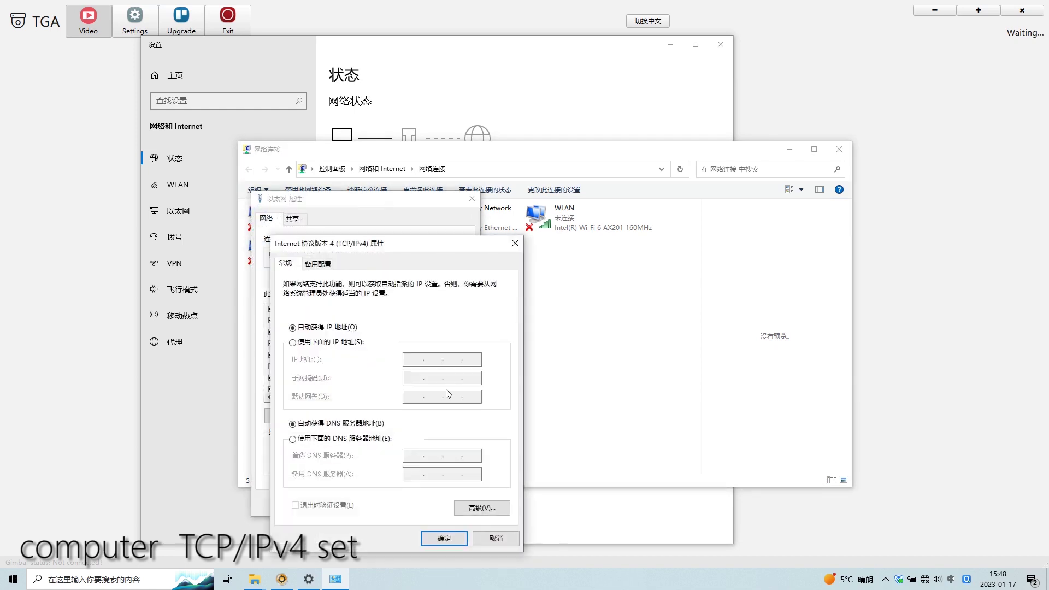
Assign the Ethernet adapter the static IP address 192.168.144.11 with subnet mask 255.255.255.0, and put the network windows away
left_click(293, 343)
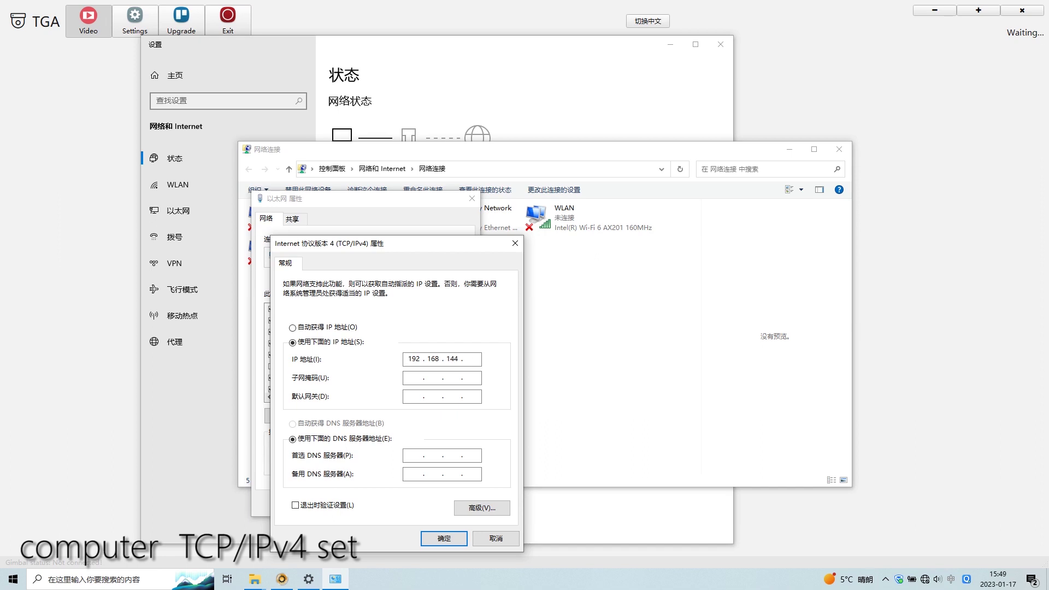
left_click(436, 382)
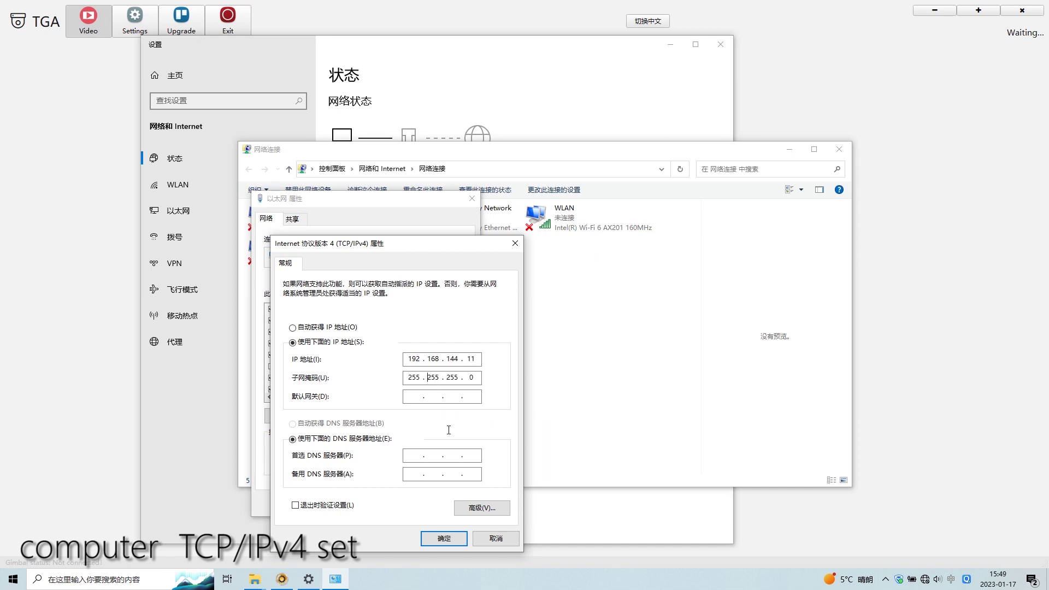
left_click(442, 538)
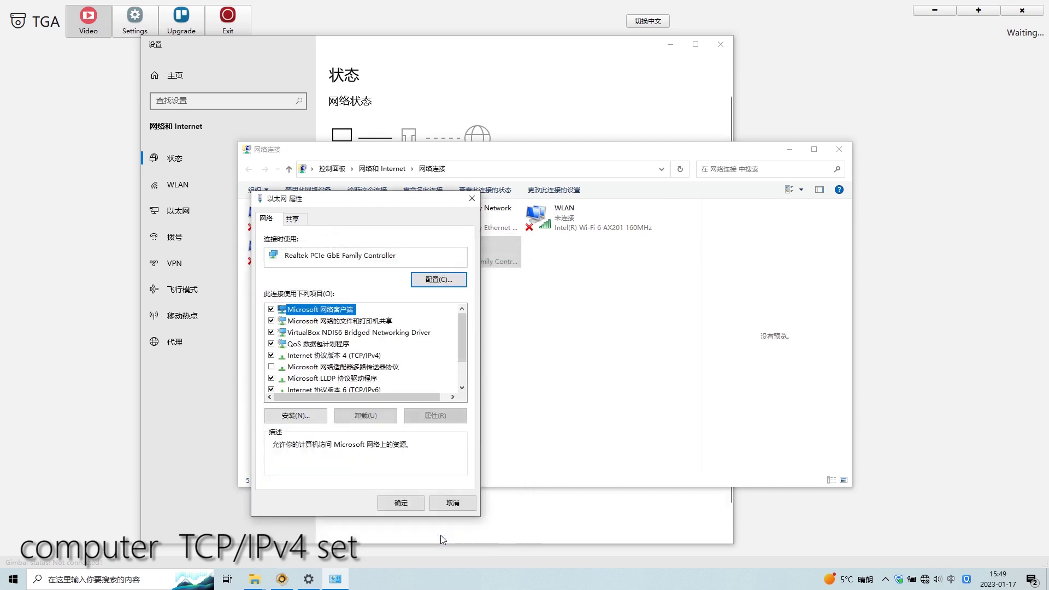
left_click(401, 503)
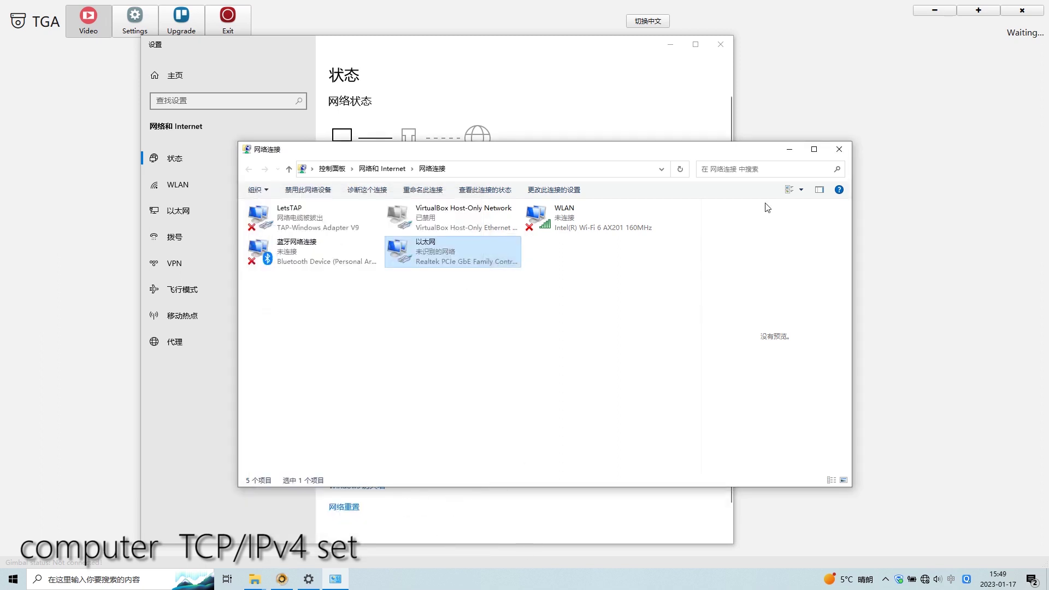
left_click(839, 149)
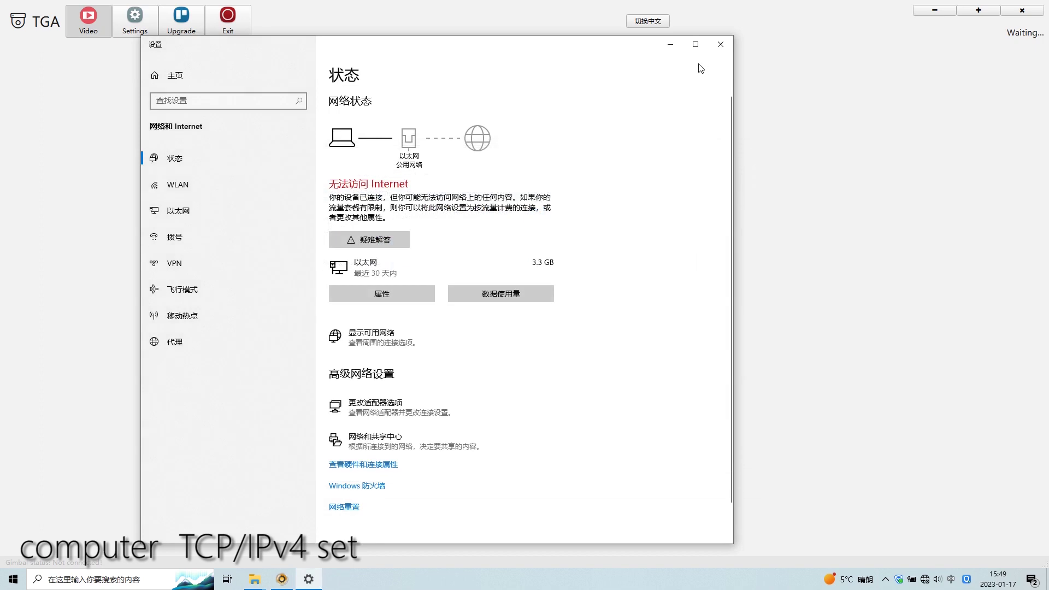
left_click(670, 45)
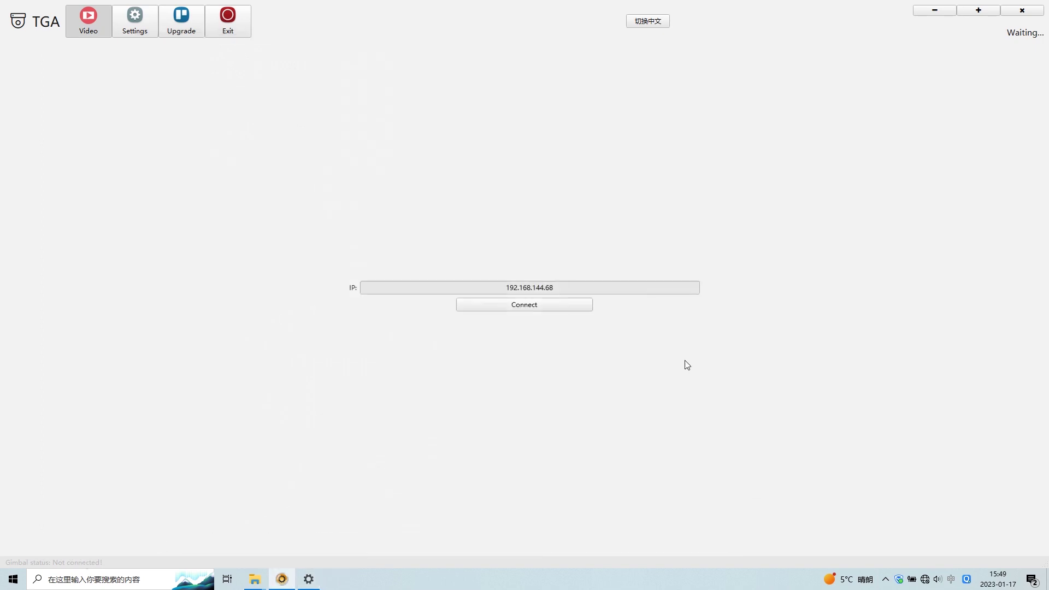
Connect to the camera video at 192.168.144.68 and pan the gimbal left and right
left_click(547, 310)
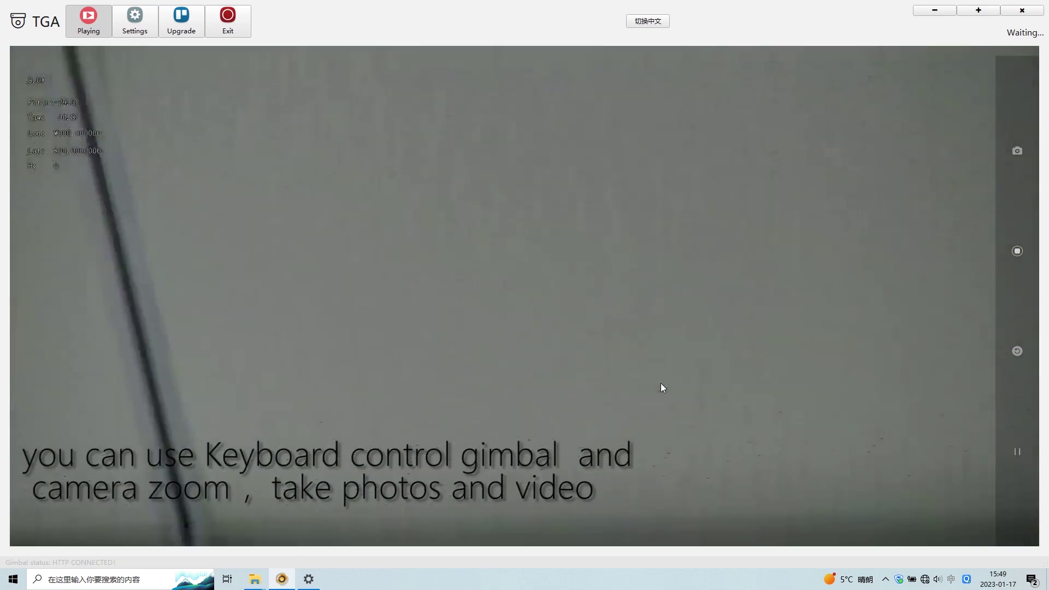
key("Left")
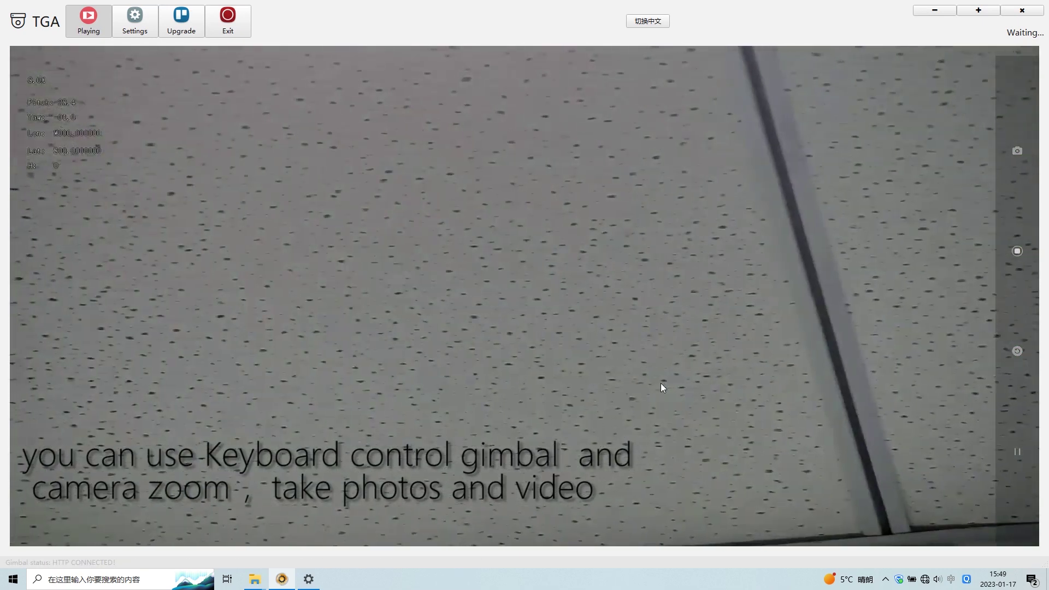
key("Right")
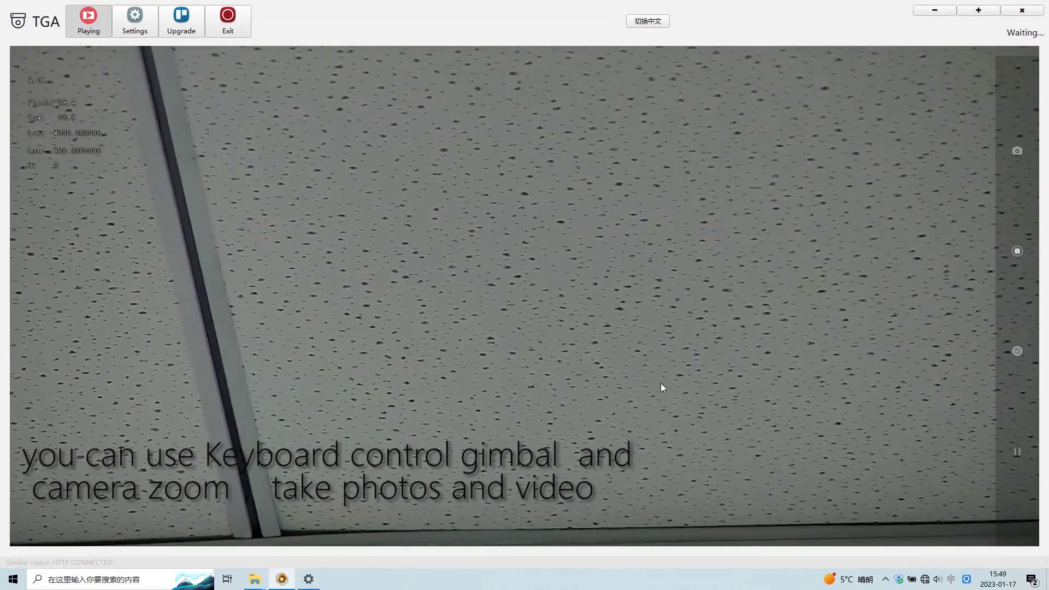
Take a photo and record a short video clip from the live camera view
left_click(1015, 154)
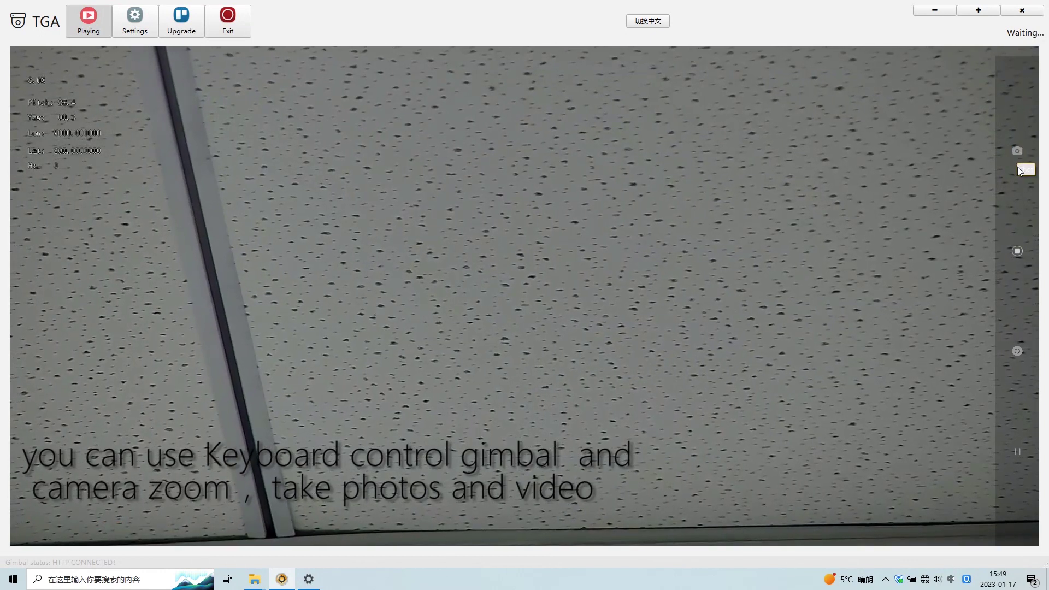
left_click(1017, 250)
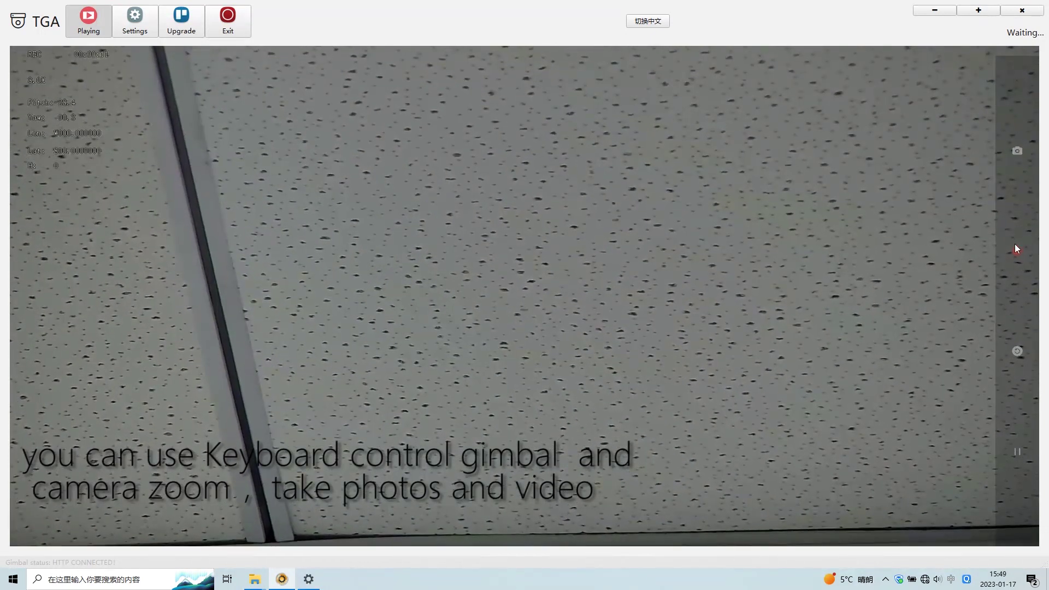
left_click(1016, 251)
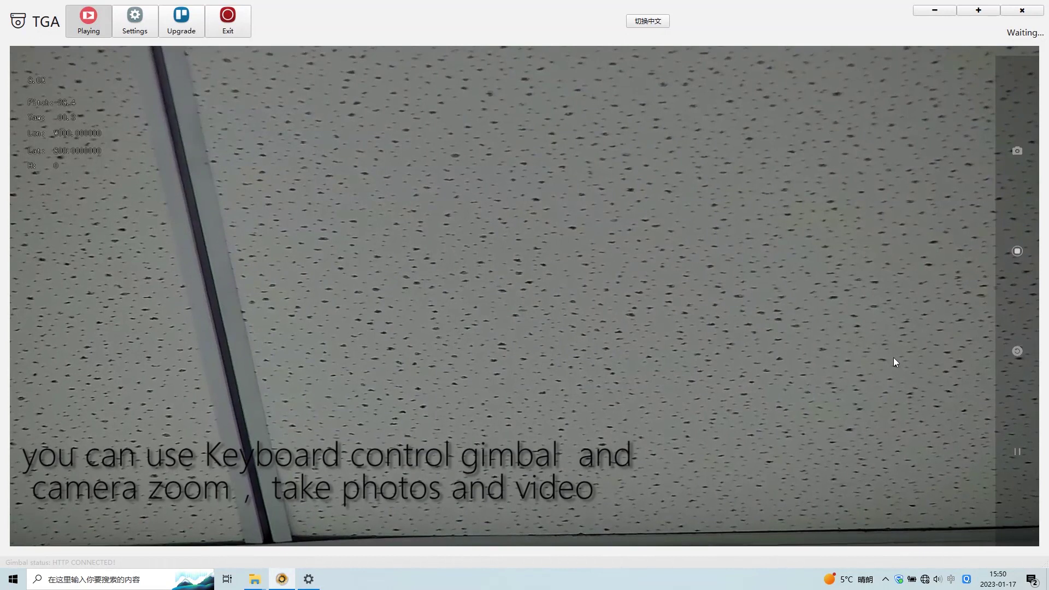
Record a second short video clip and leave the live stream
left_click(1017, 251)
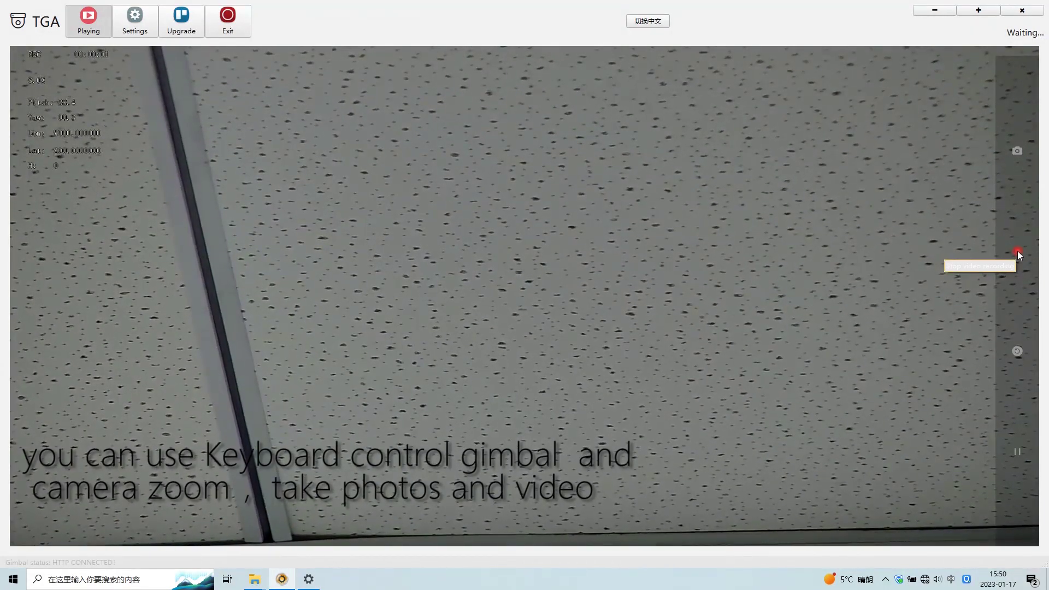
left_click(1017, 251)
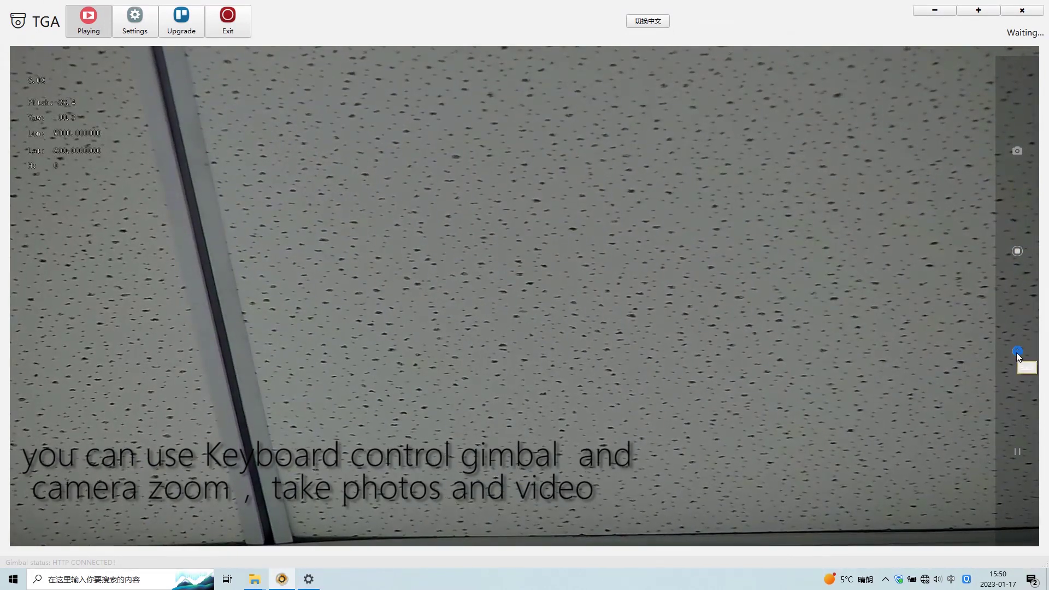
left_click(1016, 353)
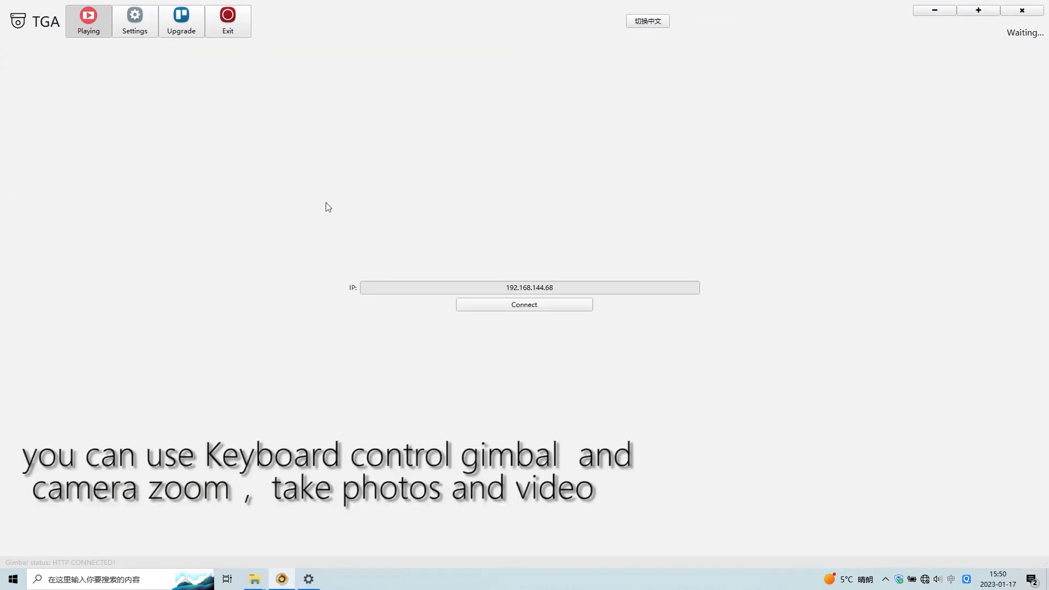
Connect to the gimbal over serial line COM3 (USB-SERIAL CH340) at 115200 baud in the gimbal settings
left_click(142, 31)
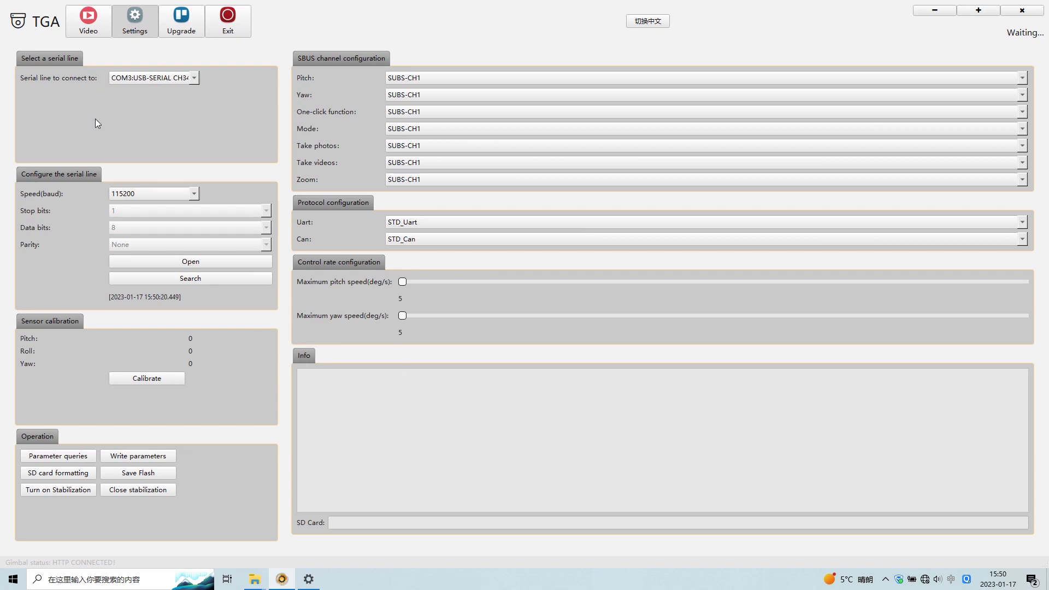
left_click(200, 282)
left_click(195, 76)
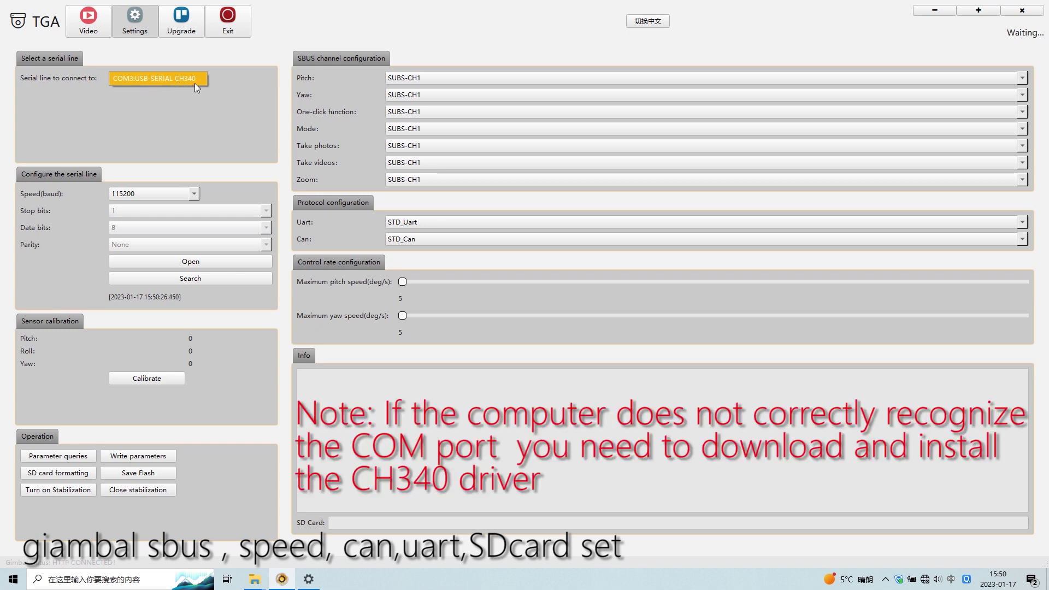
left_click(195, 262)
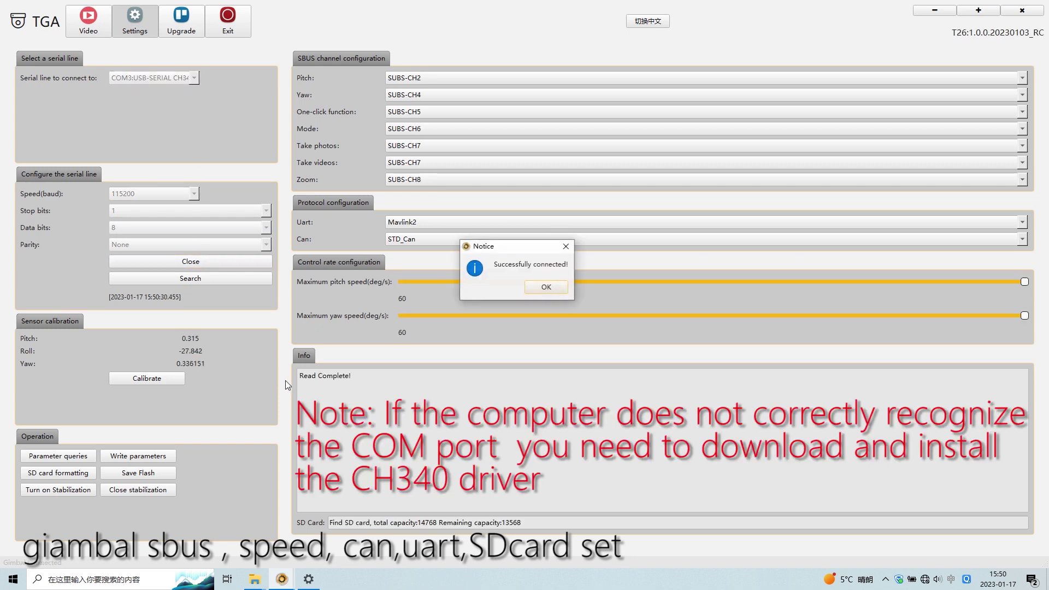
left_click(547, 288)
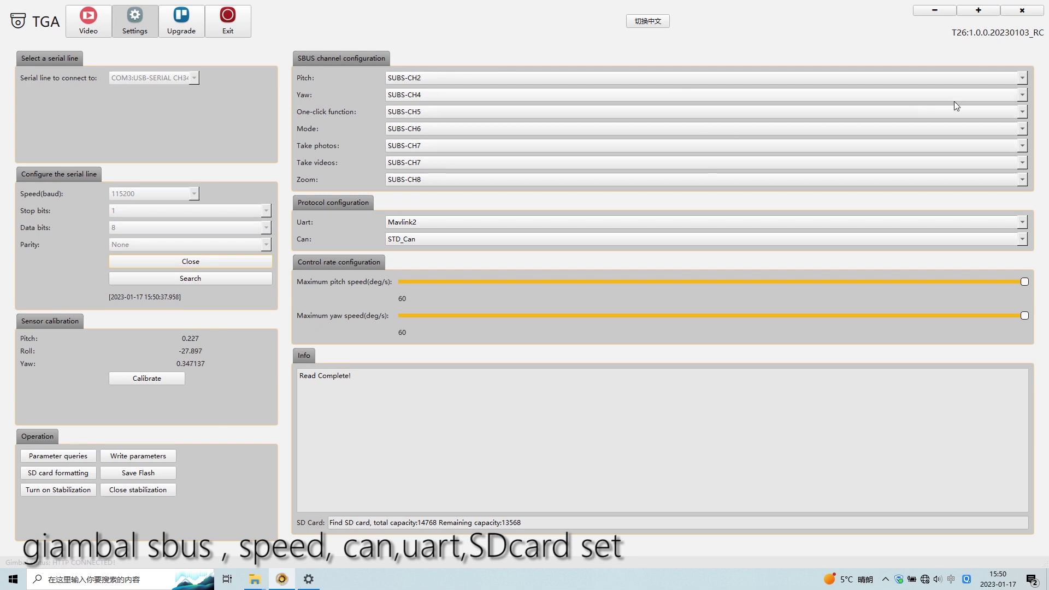
Select SUBS-CH2 for Pitch and SUBS-CH4 for Yaw in the SBUS channel configuration
left_click(1022, 80)
left_click(1023, 82)
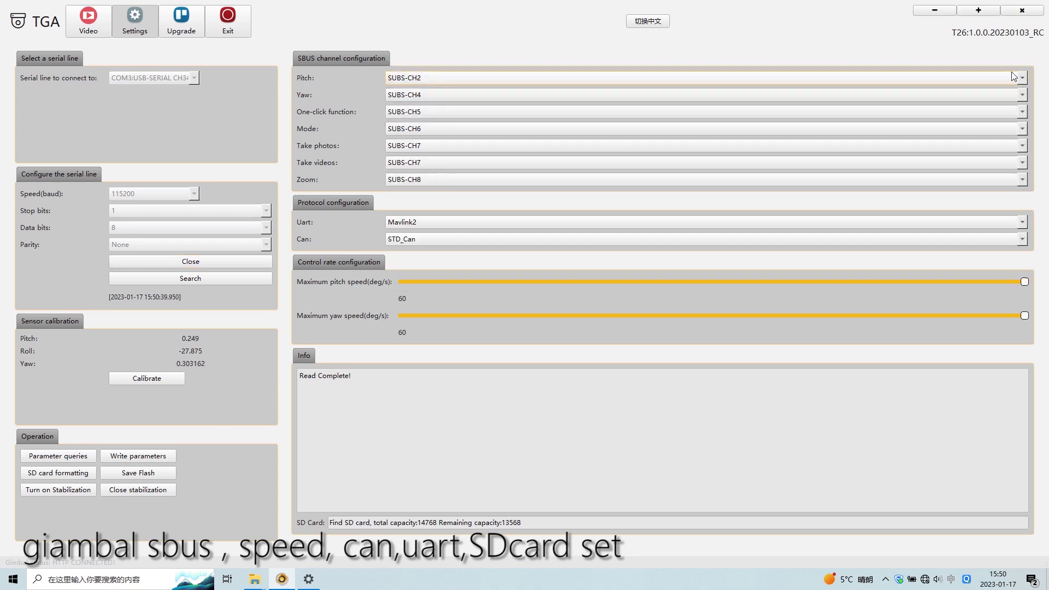
left_click(1014, 95)
left_click(1013, 95)
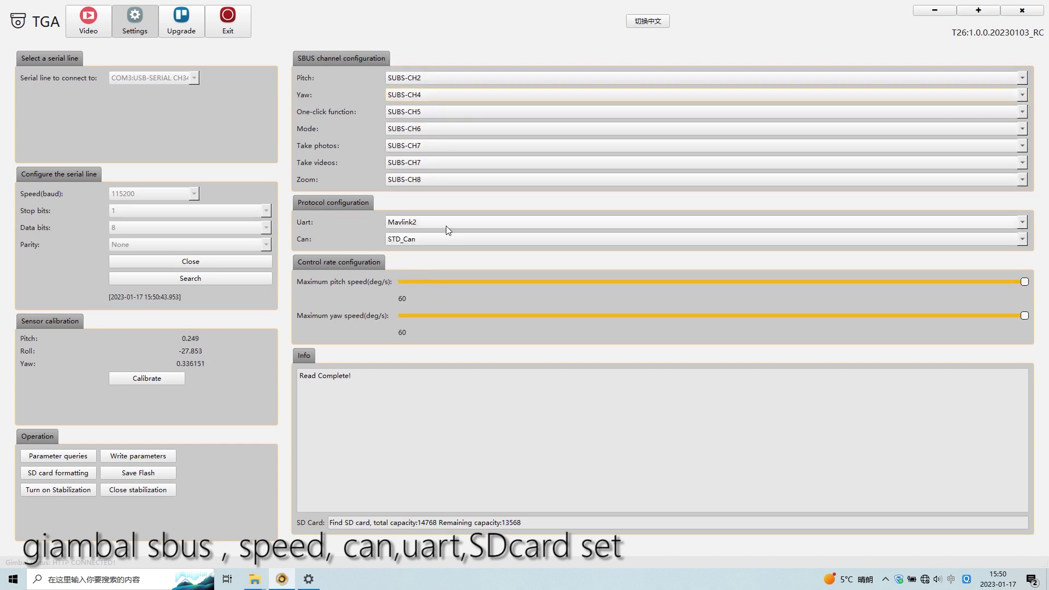
Select Mavlink2 as the Uart protocol and STD_Can as the Can protocol
left_click(1022, 224)
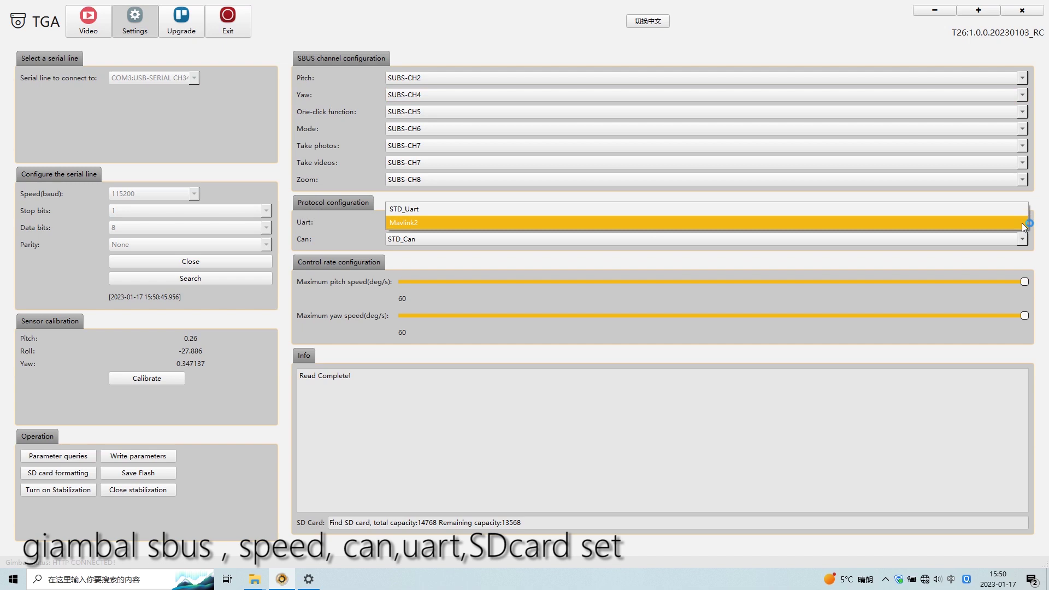
left_click(1023, 222)
left_click(1024, 241)
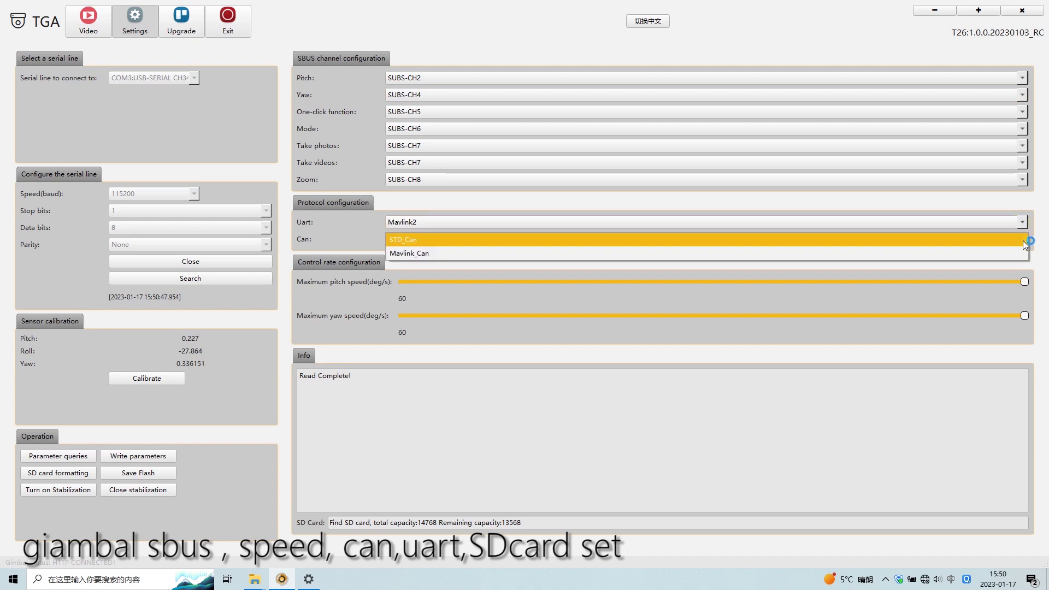
left_click(1024, 241)
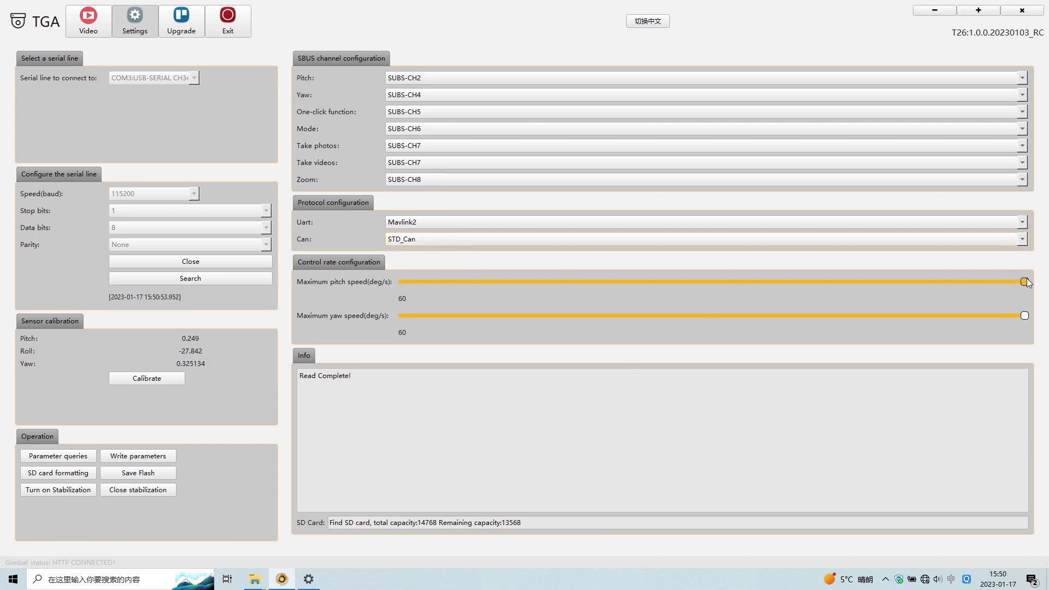
Write the 60 deg/s maximum pitch and yaw speeds to the gimbal's flash, and format the SD card
left_click_drag(1024, 282, 1035, 316)
left_click(128, 475)
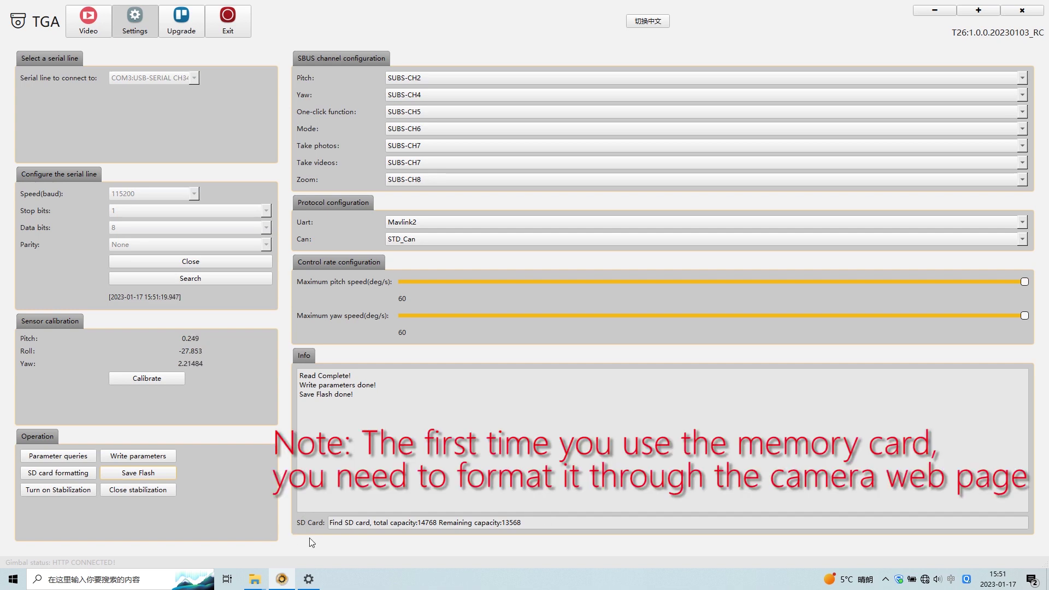
left_click(65, 474)
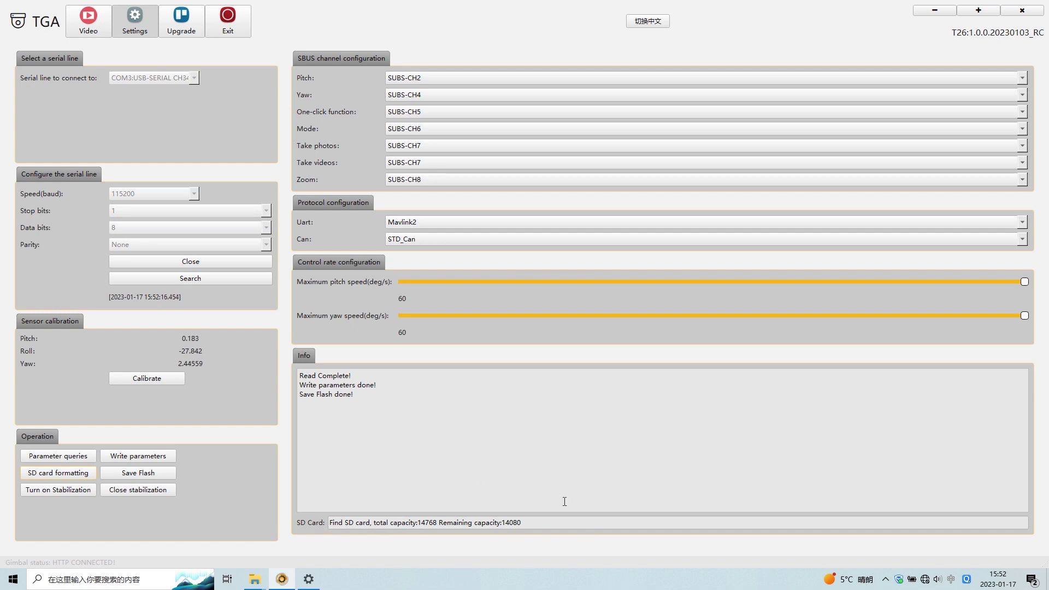
Put the gimbal into firmware upgrade mode and write Cube.bin from the FW_1.0.0.20230103_RC folder to the core board
left_click(188, 22)
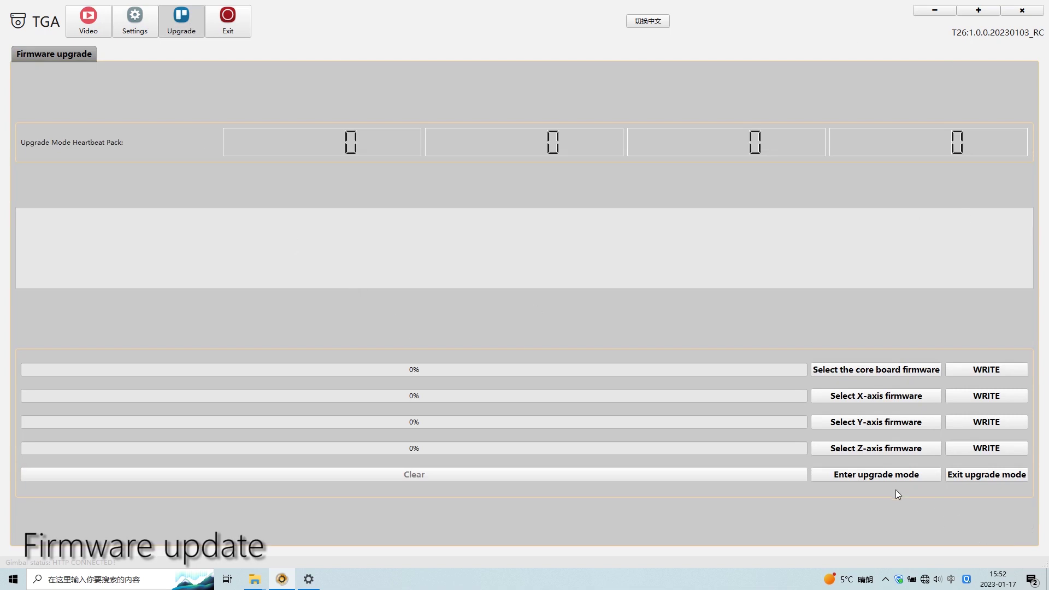
left_click(880, 477)
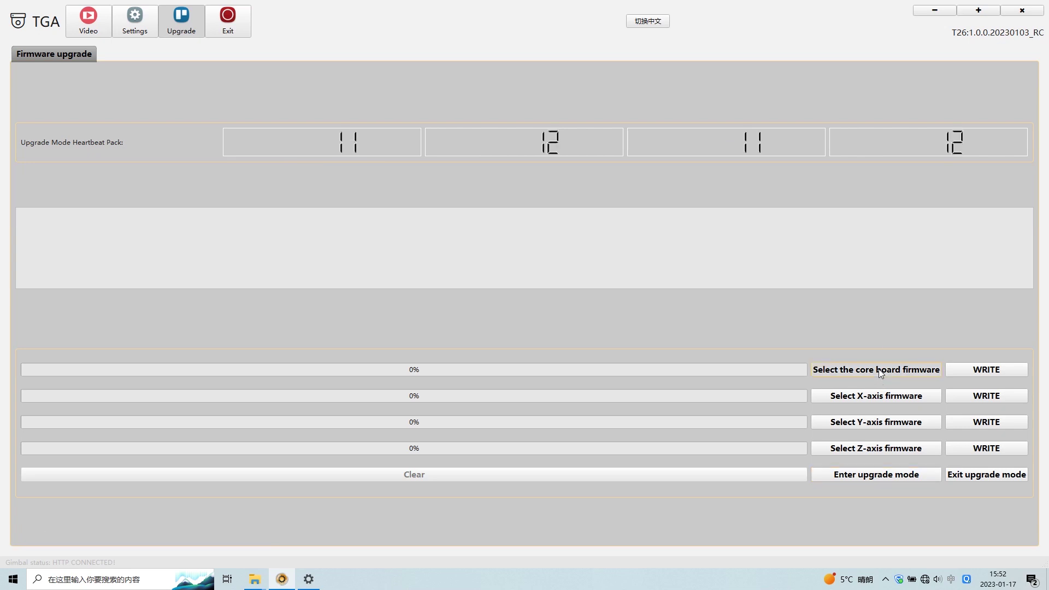
left_click(880, 373)
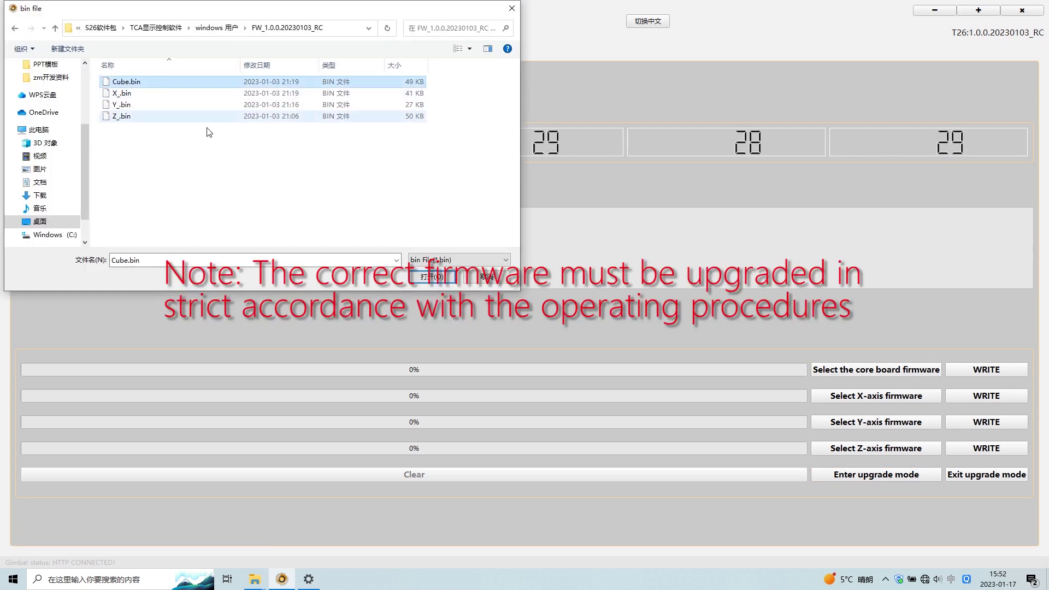
left_click(443, 304)
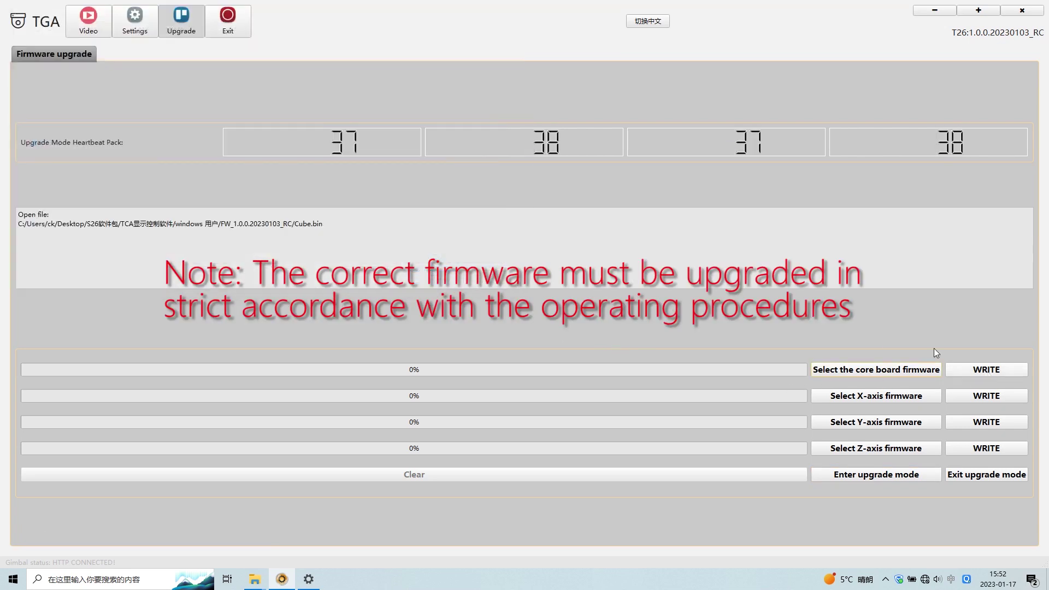
left_click(1016, 369)
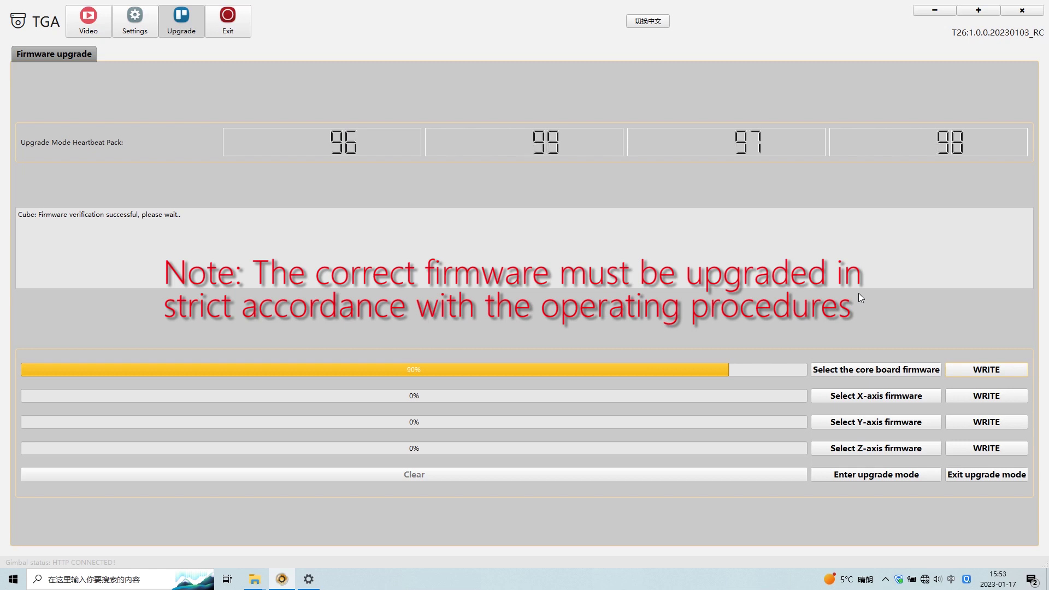
Load X_.bin as the X-axis firmware and write it to the gimbal
left_click(895, 395)
double_click(121, 92)
left_click(1005, 394)
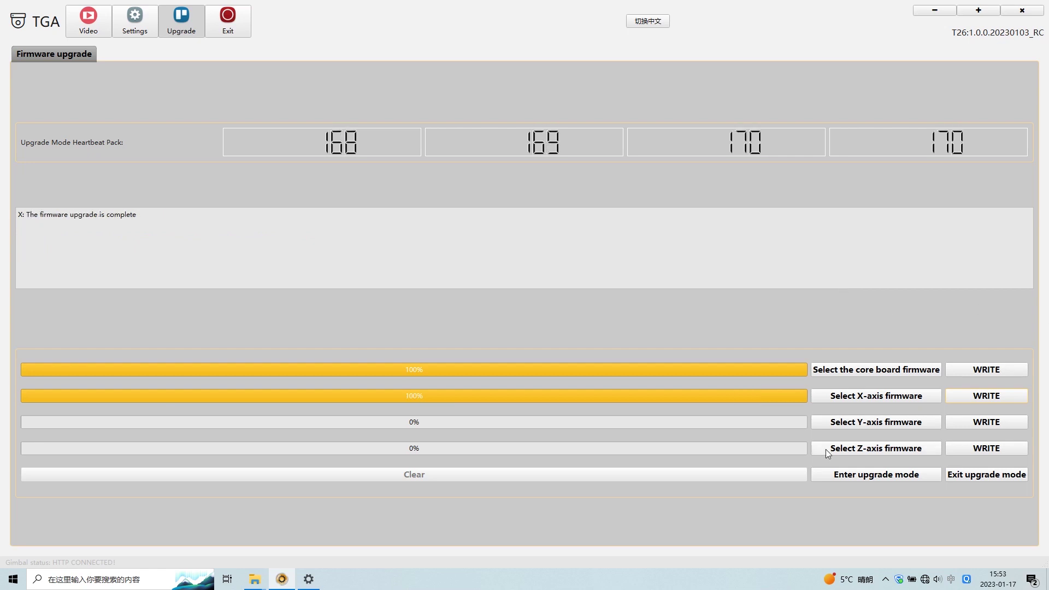
Load Y_.bin as the Y-axis firmware and write it to the gimbal
left_click(875, 422)
double_click(148, 104)
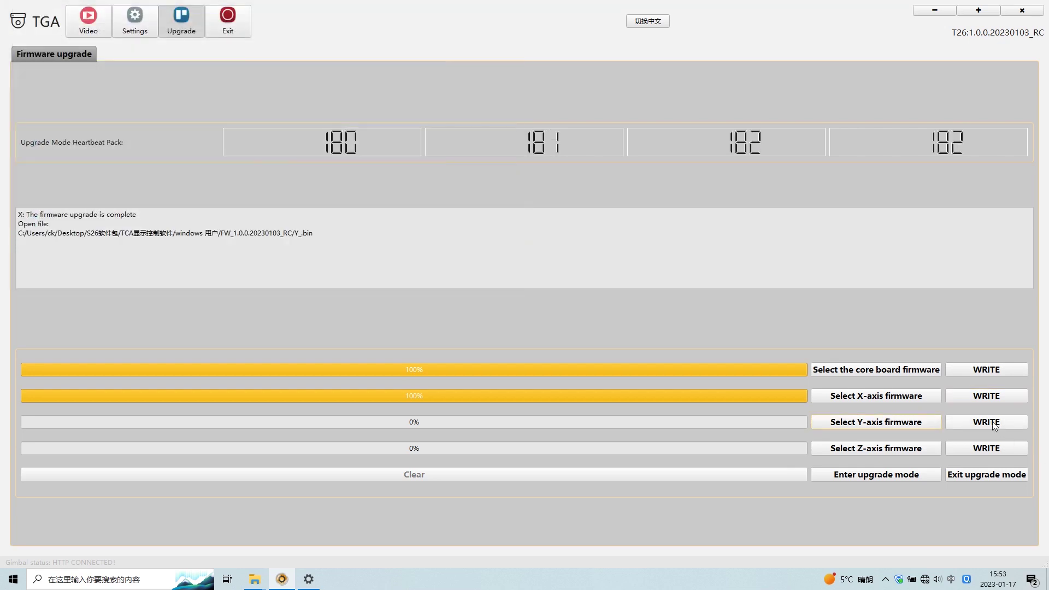
left_click(993, 425)
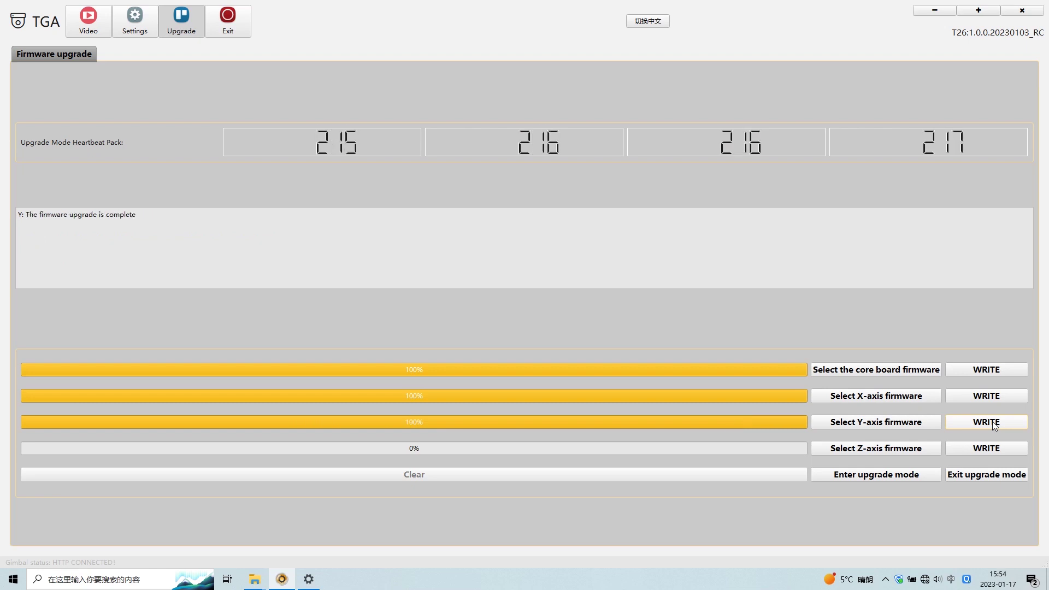
Load Z_.bin as the Z-axis firmware and write it to the gimbal
left_click(875, 448)
left_click(122, 173)
left_click(429, 405)
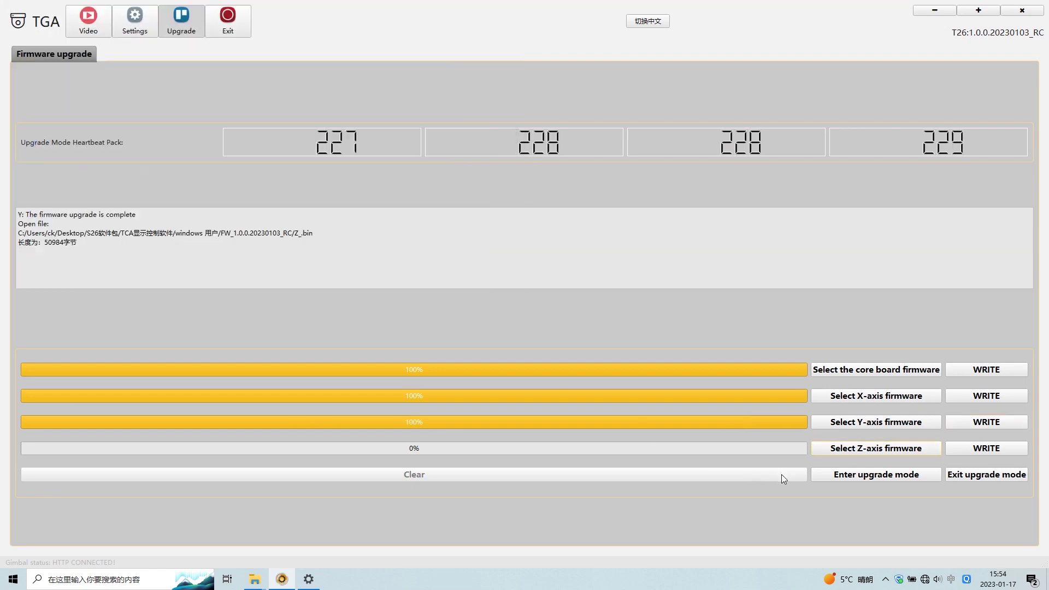
left_click(986, 448)
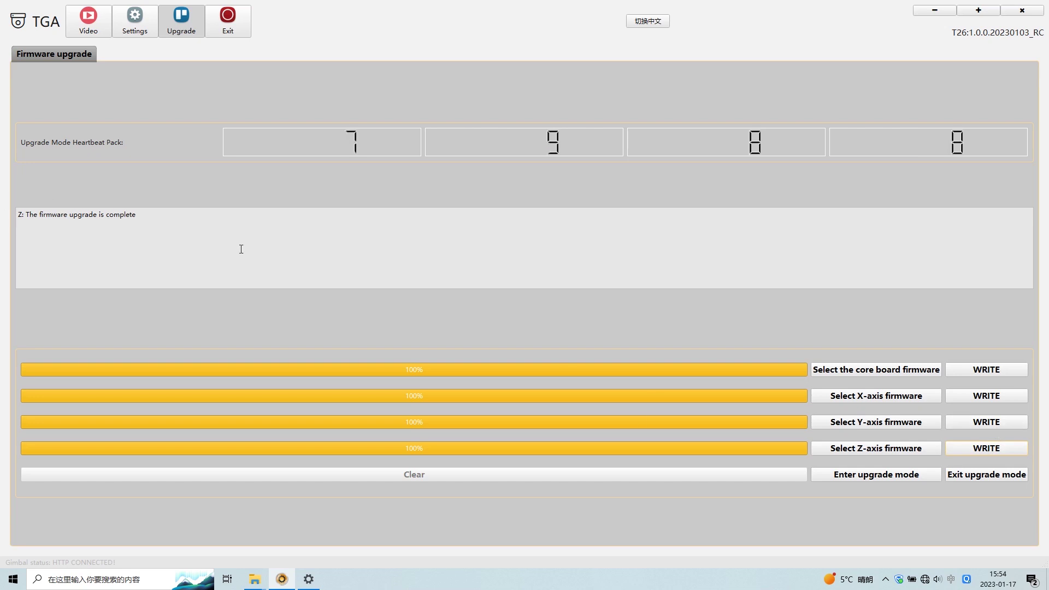
Take the gimbal out of upgrade mode and exit the control software
left_click(971, 477)
left_click(230, 22)
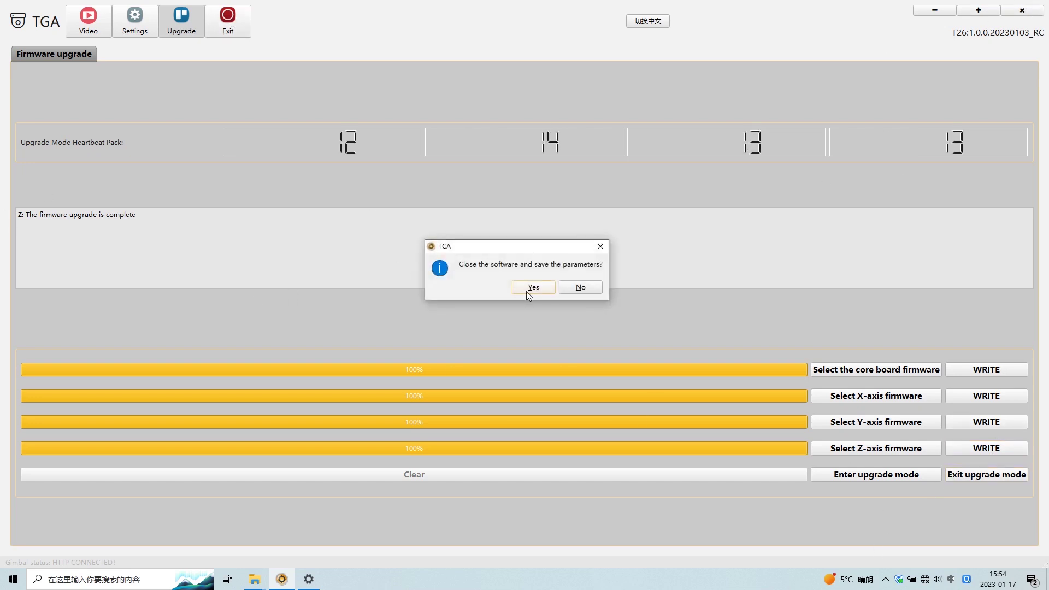